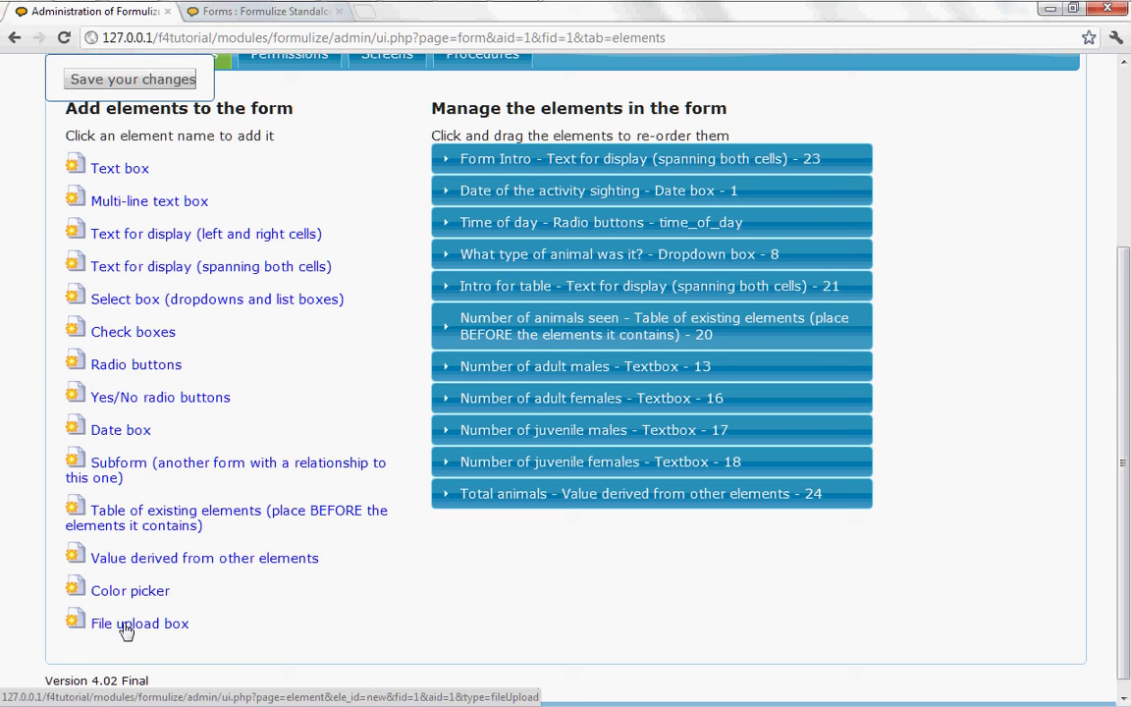
# Add a file upload box element to the Wildlife Activity Form and caption it "Photo of the animal(s)".
pyautogui.click(126, 630)
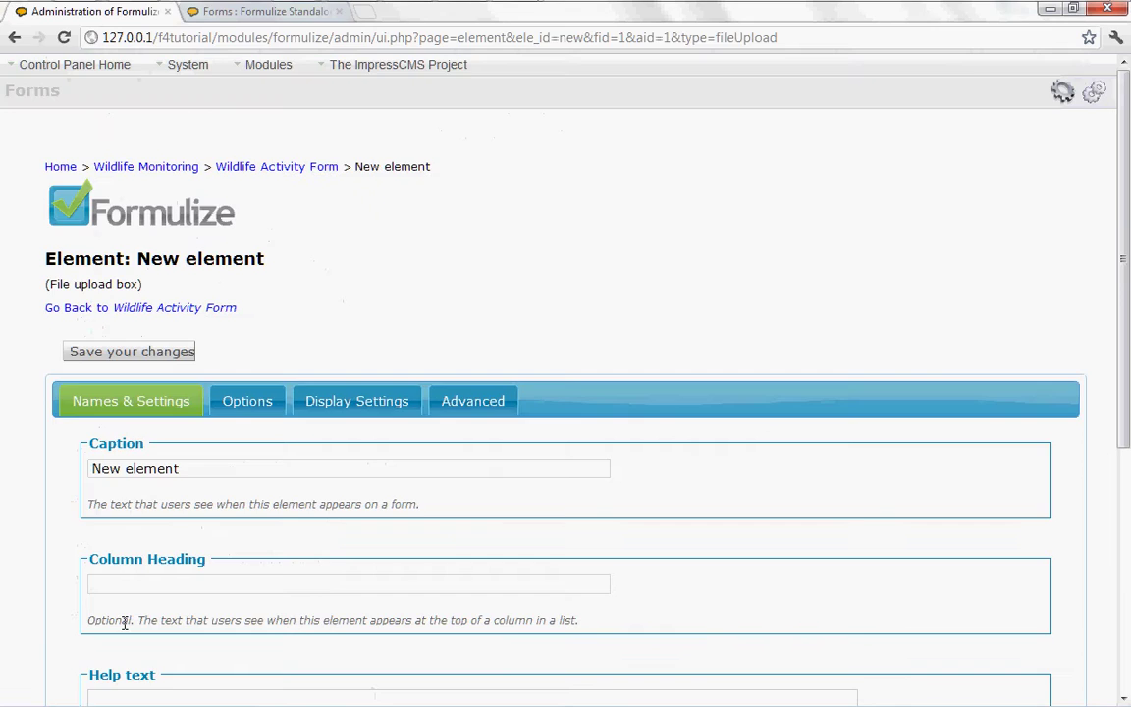
pyautogui.click(212, 468)
pyautogui.moveTo(180, 468); pyautogui.dragTo(66, 472)
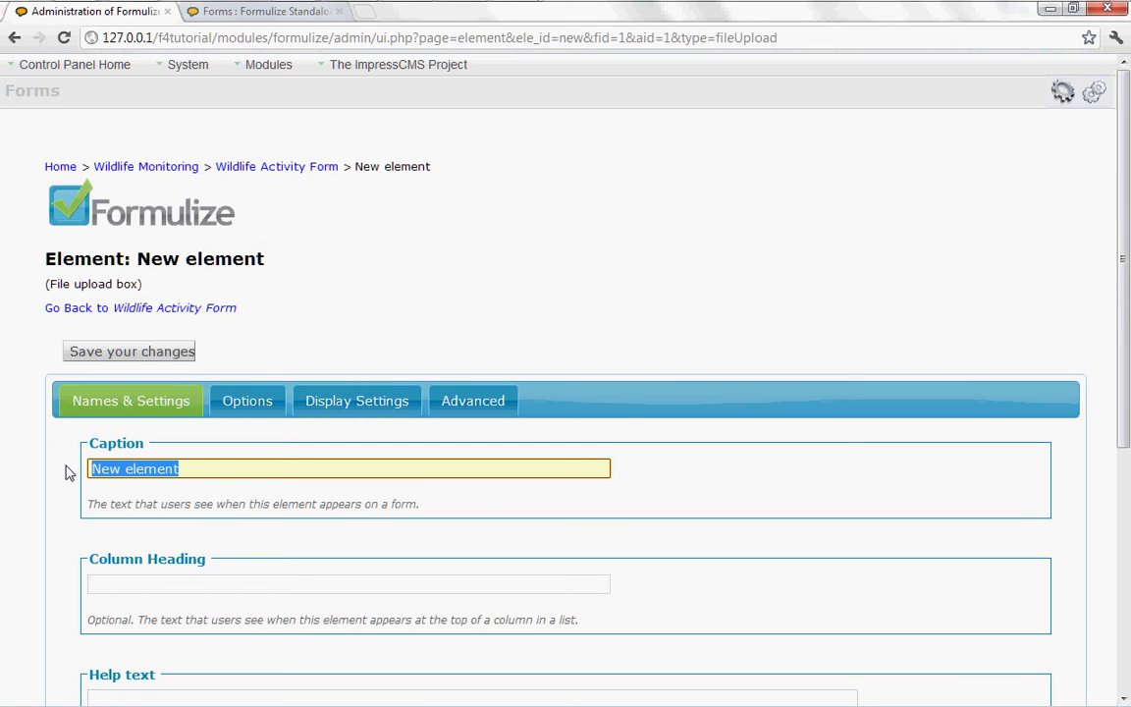
pyautogui.write('Photo of the animal(s)')
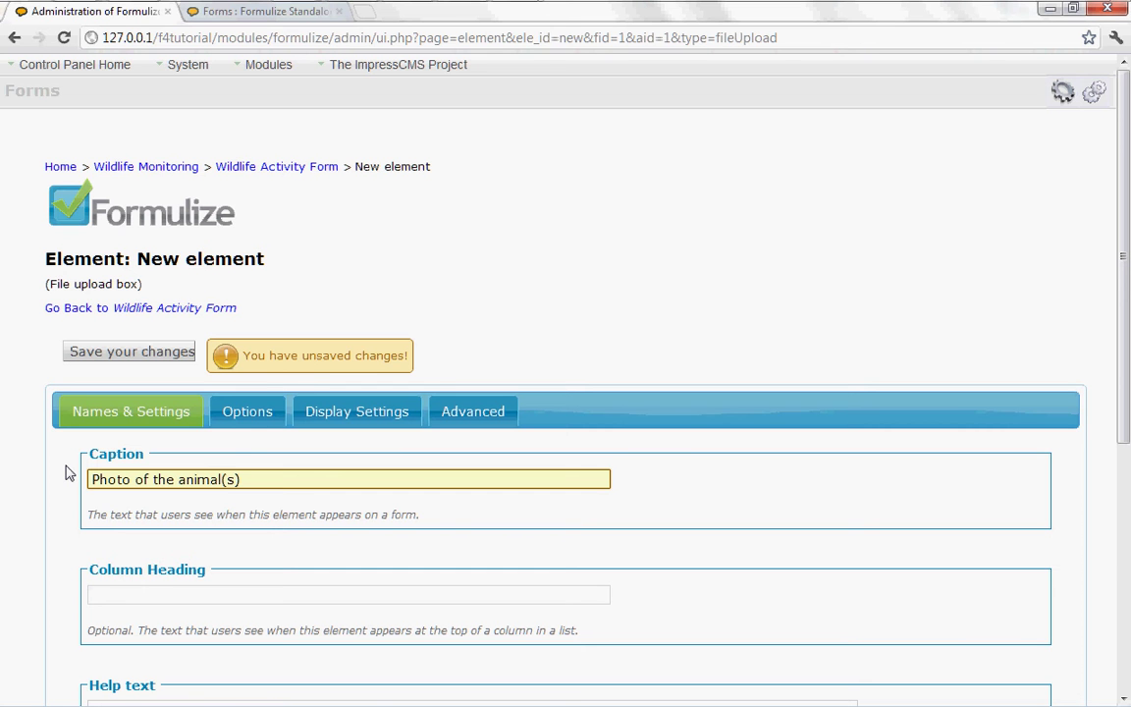
# Restrict the file upload element's allowed extensions to jpg,jpeg,gif,png.
pyautogui.click(244, 421)
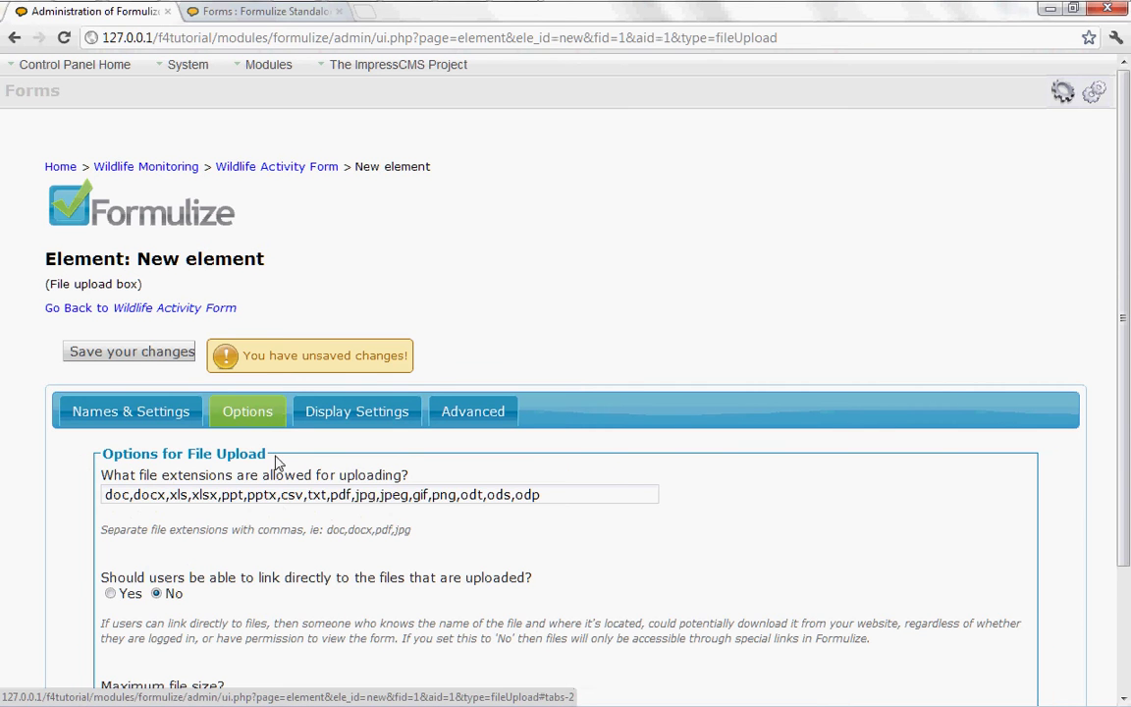
pyautogui.scroll(-1, 770, 520)
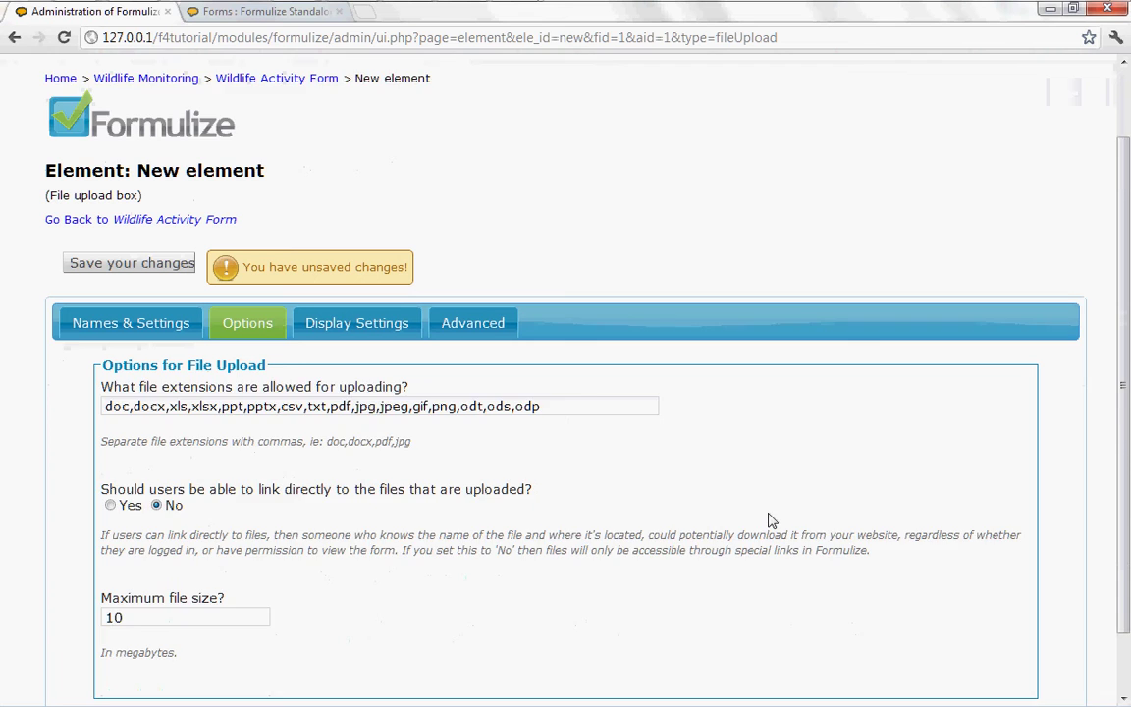
pyautogui.scroll(-1, 770, 521)
pyautogui.click(178, 335)
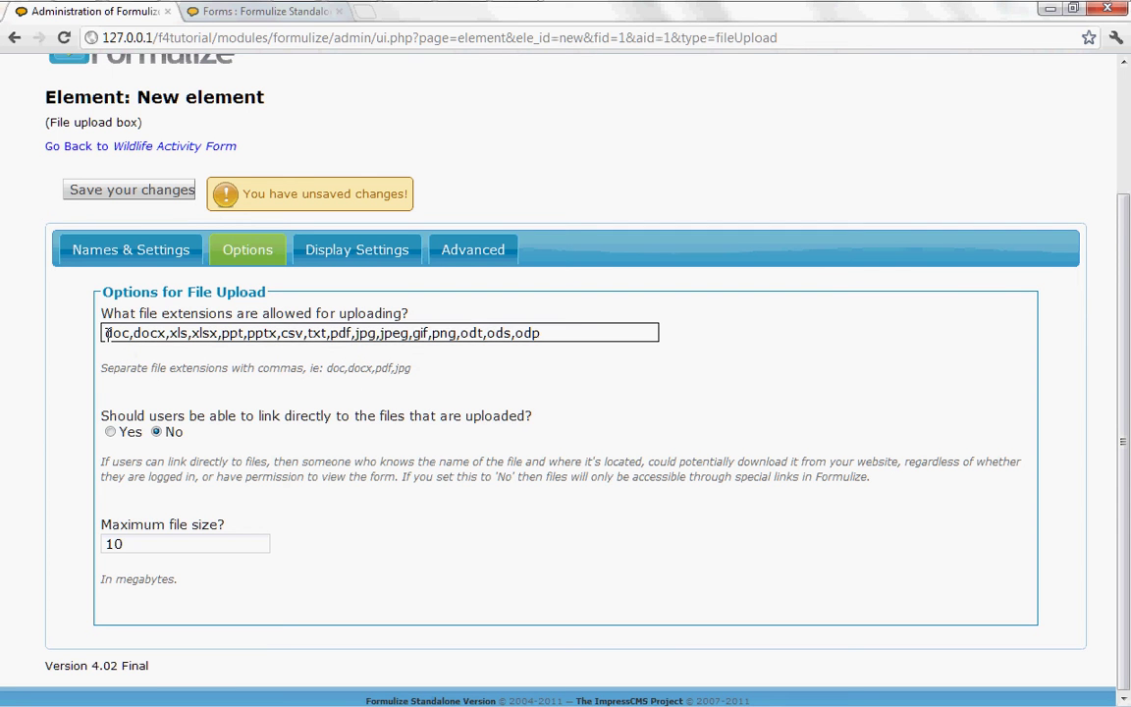
pyautogui.moveTo(104, 333); pyautogui.dragTo(354, 336)
pyautogui.press('BackSpace')
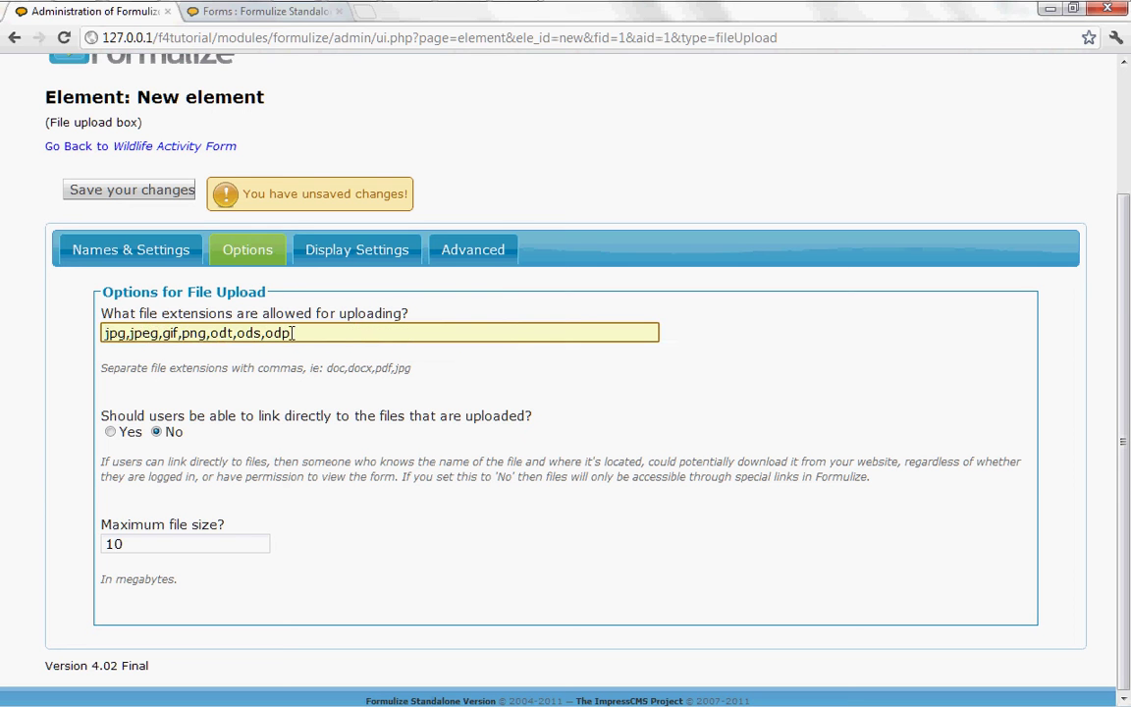
pyautogui.moveTo(206, 333); pyautogui.dragTo(304, 334)
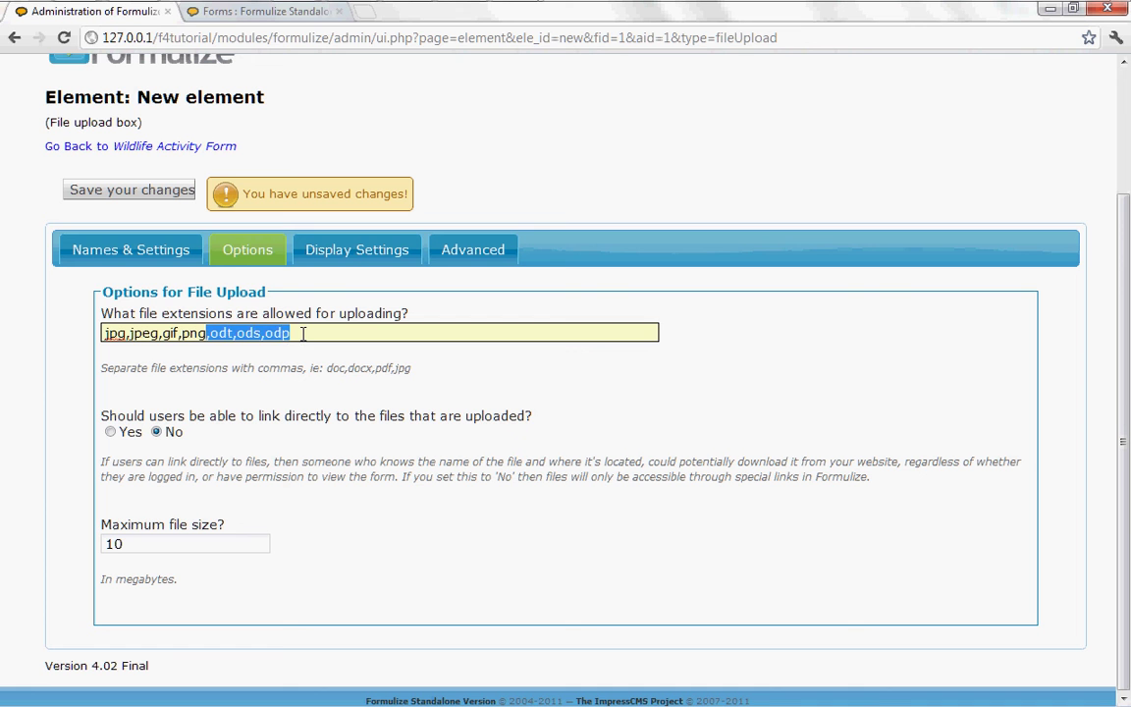
pyautogui.press('BackSpace')
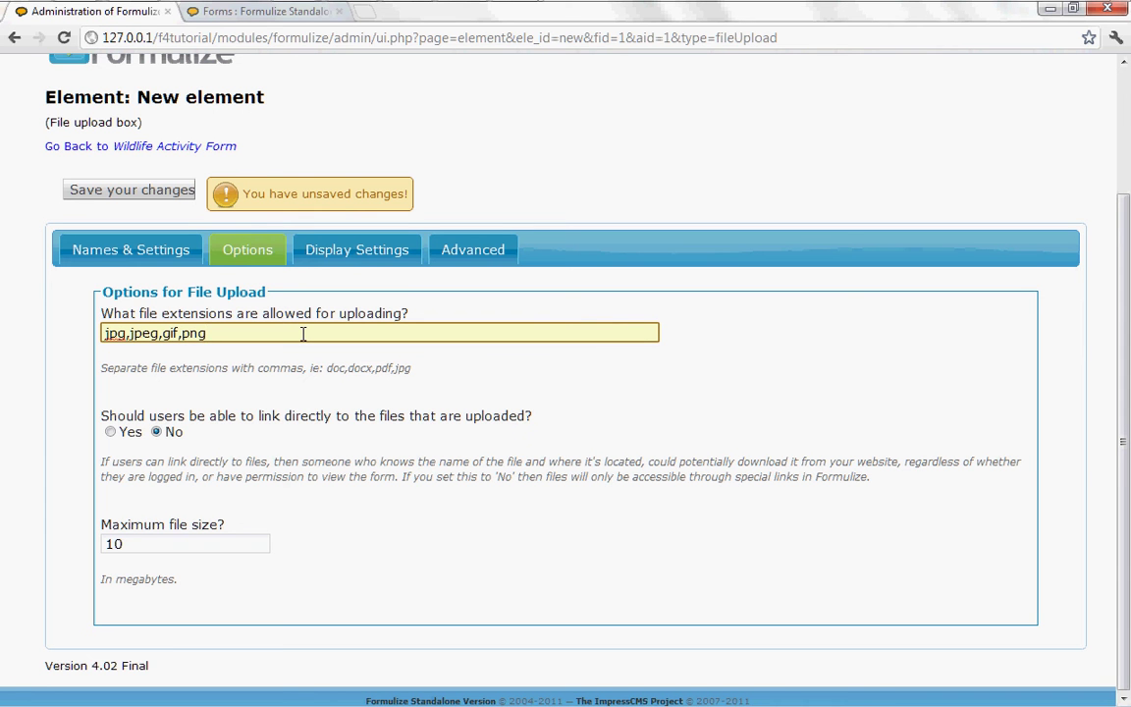
pyautogui.click(280, 394)
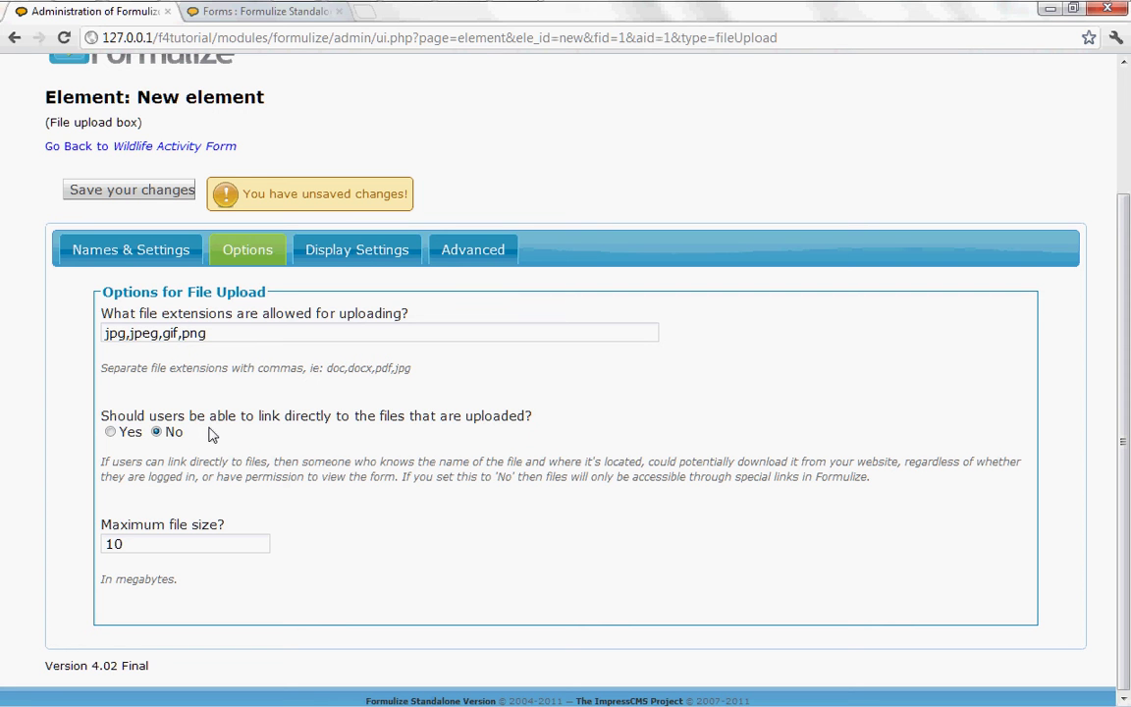
pyautogui.click(192, 543)
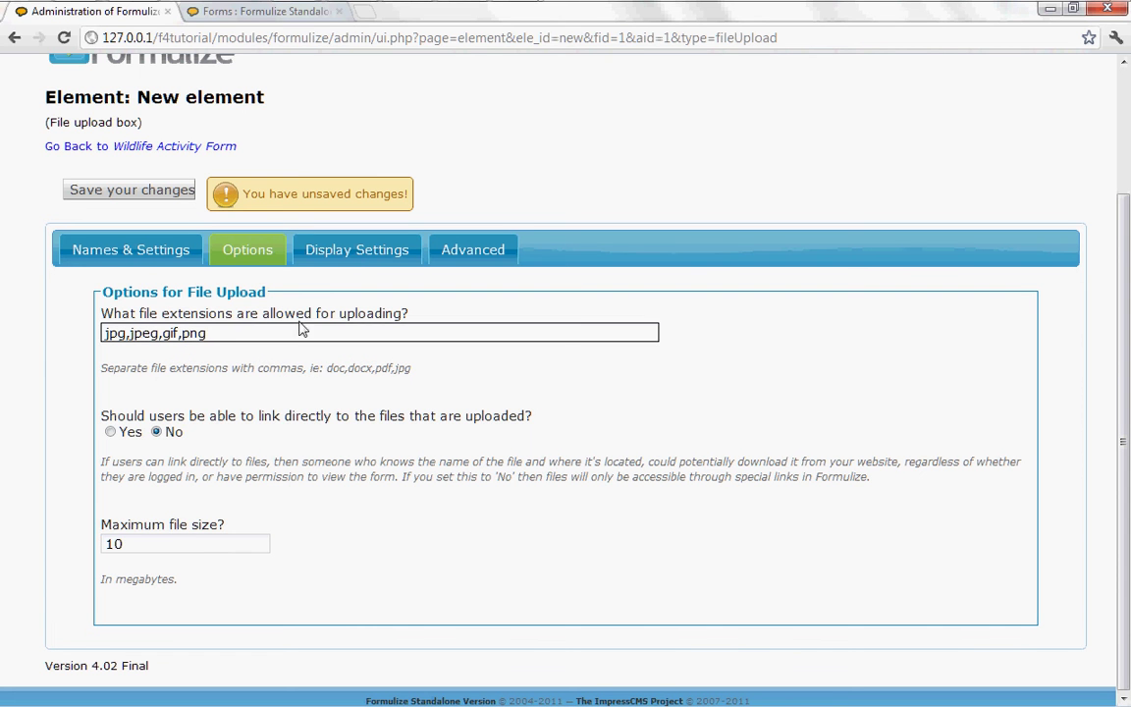
# Save the file upload element and return to the Wildlife Activity Form's element list.
pyautogui.click(142, 193)
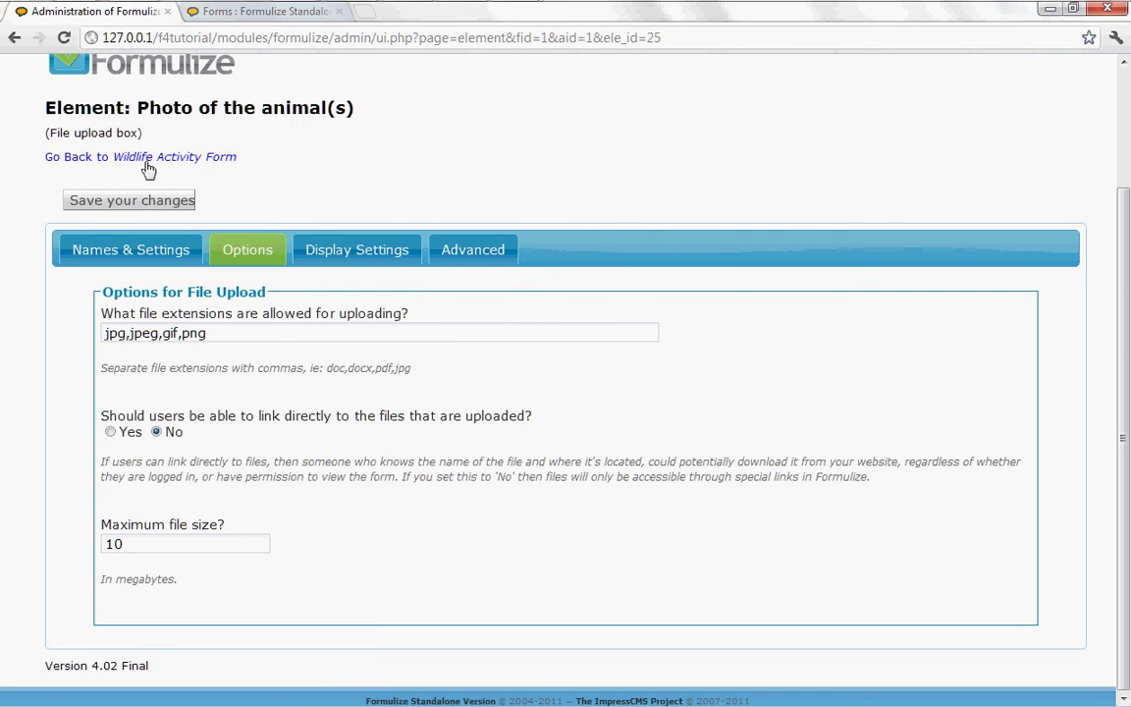
pyautogui.click(146, 164)
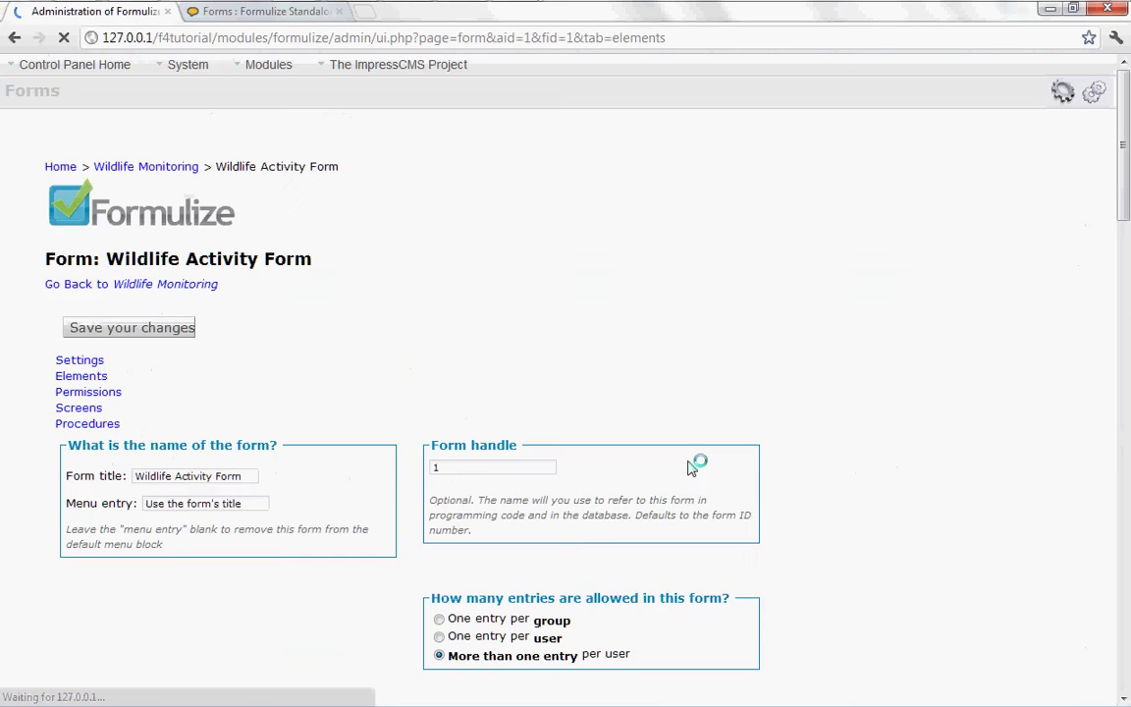
pyautogui.scroll(-3, 697, 530)
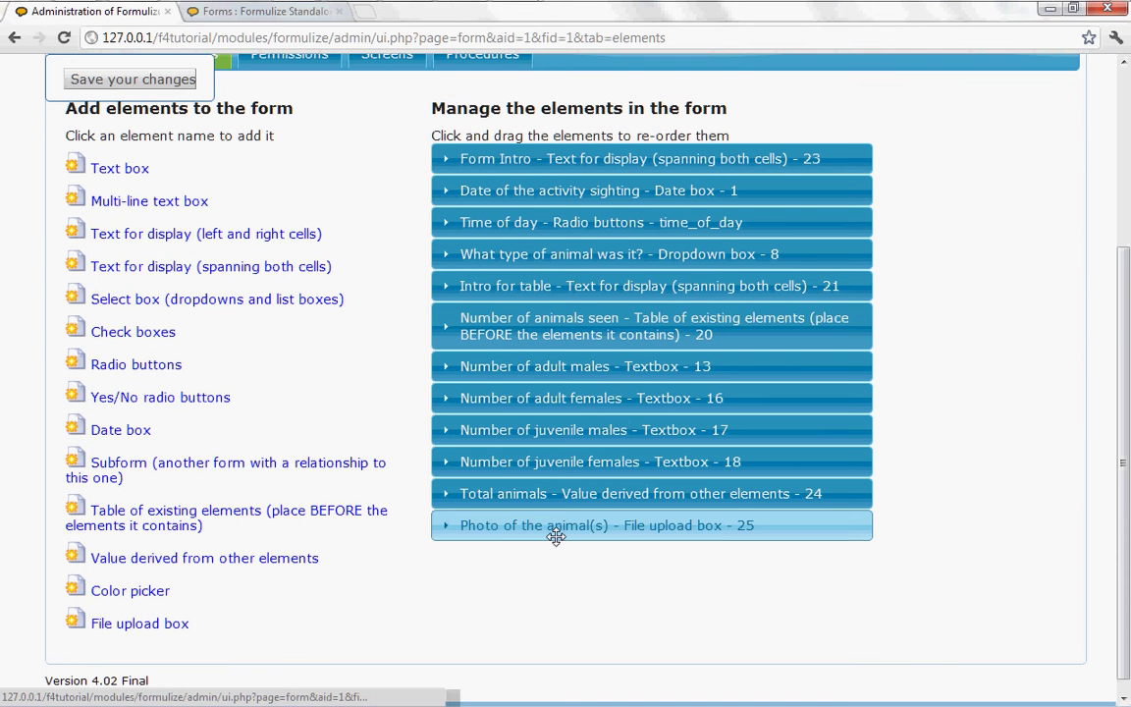
pyautogui.scroll(3, 298, 521)
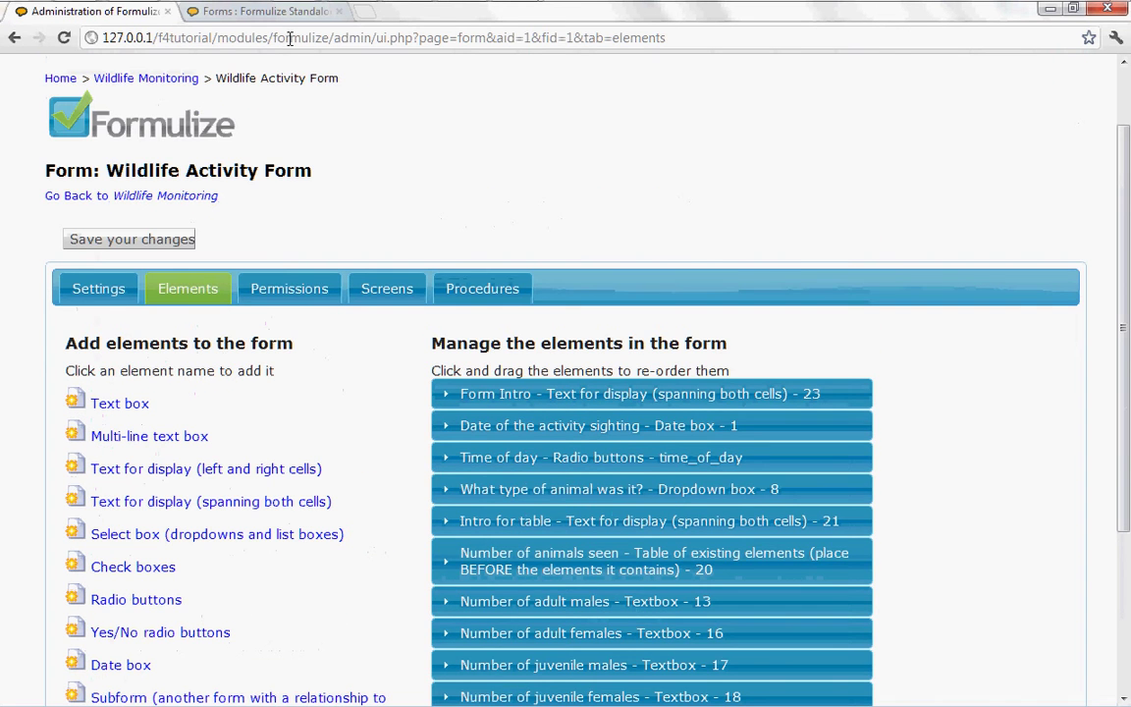
# Switch to the open Wildlife Activity Form entry and reload it to load the new upload element.
pyautogui.click(263, 11)
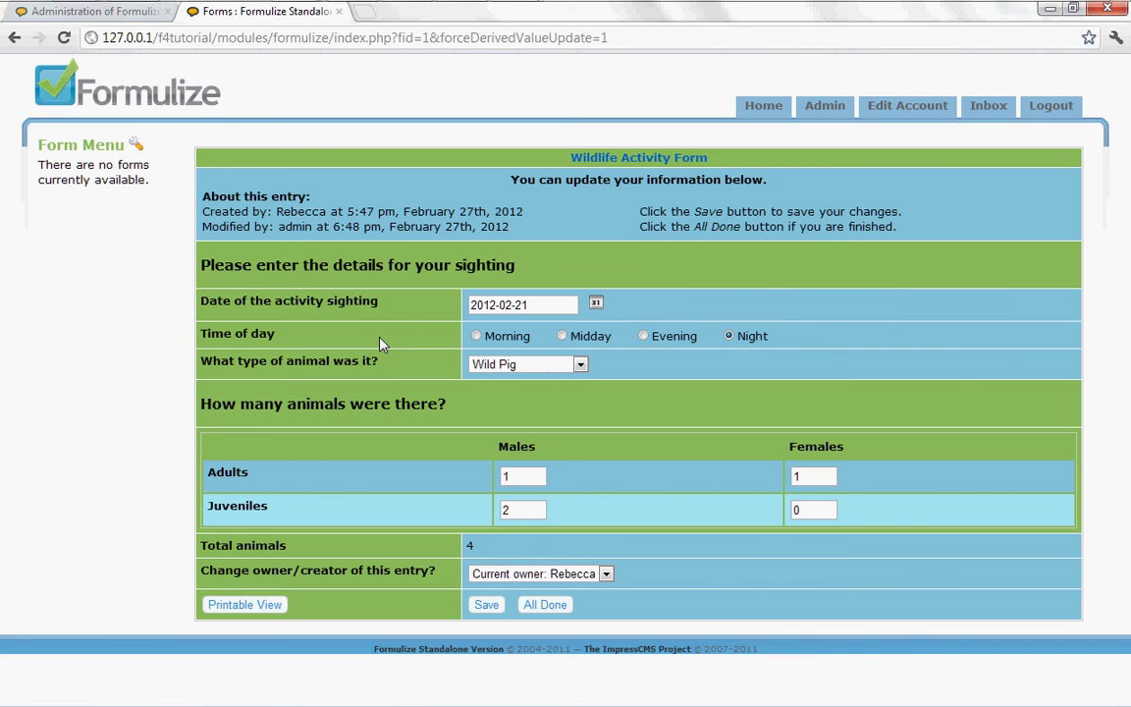
pyautogui.press('F5')
pyautogui.press('Return')
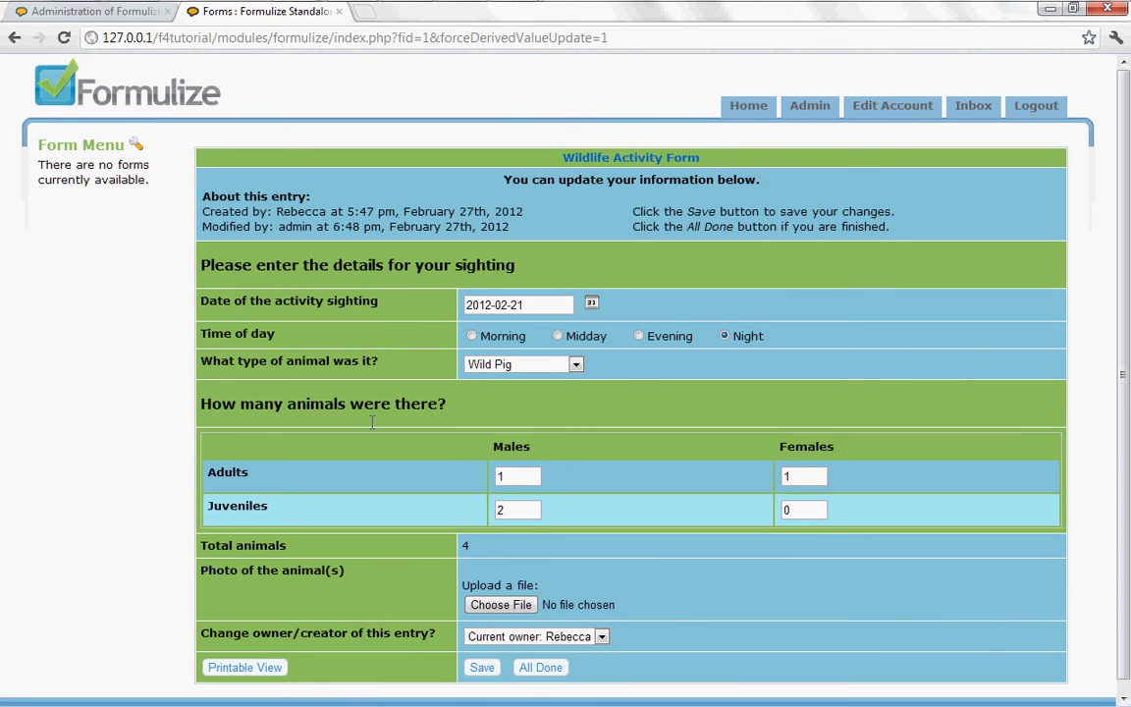
# Choose bff.jpg from the Downloads folder as the entry's animal photo.
pyautogui.click(494, 607)
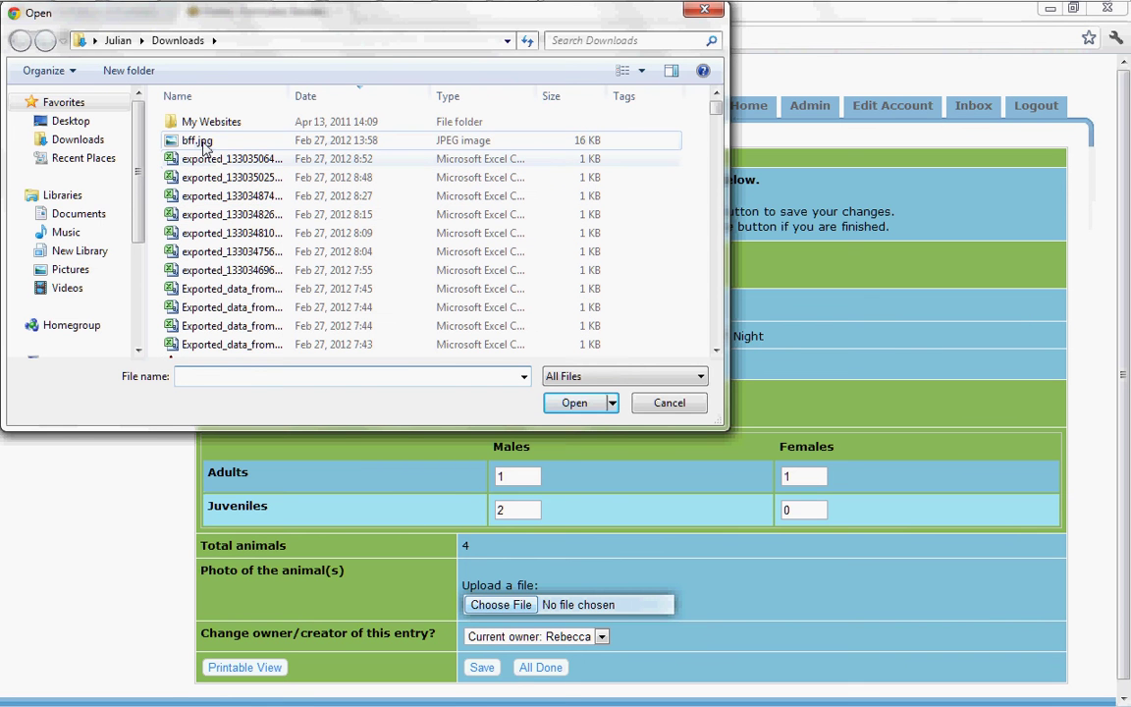
pyautogui.click(201, 141)
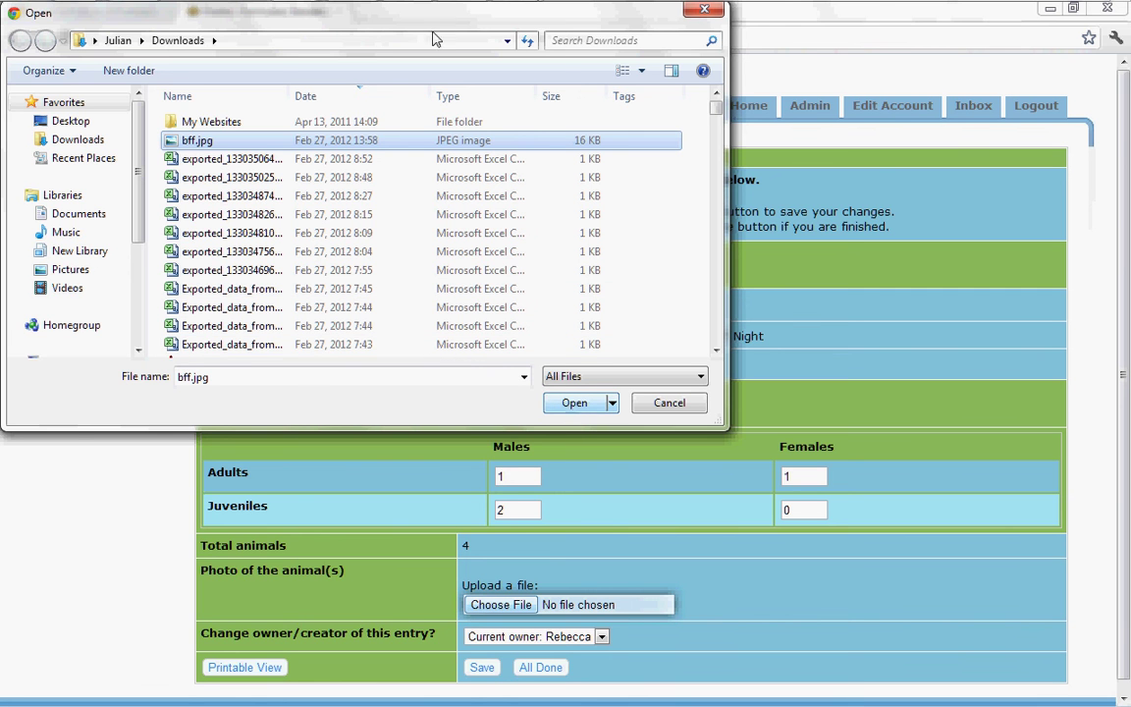
pyautogui.click(577, 403)
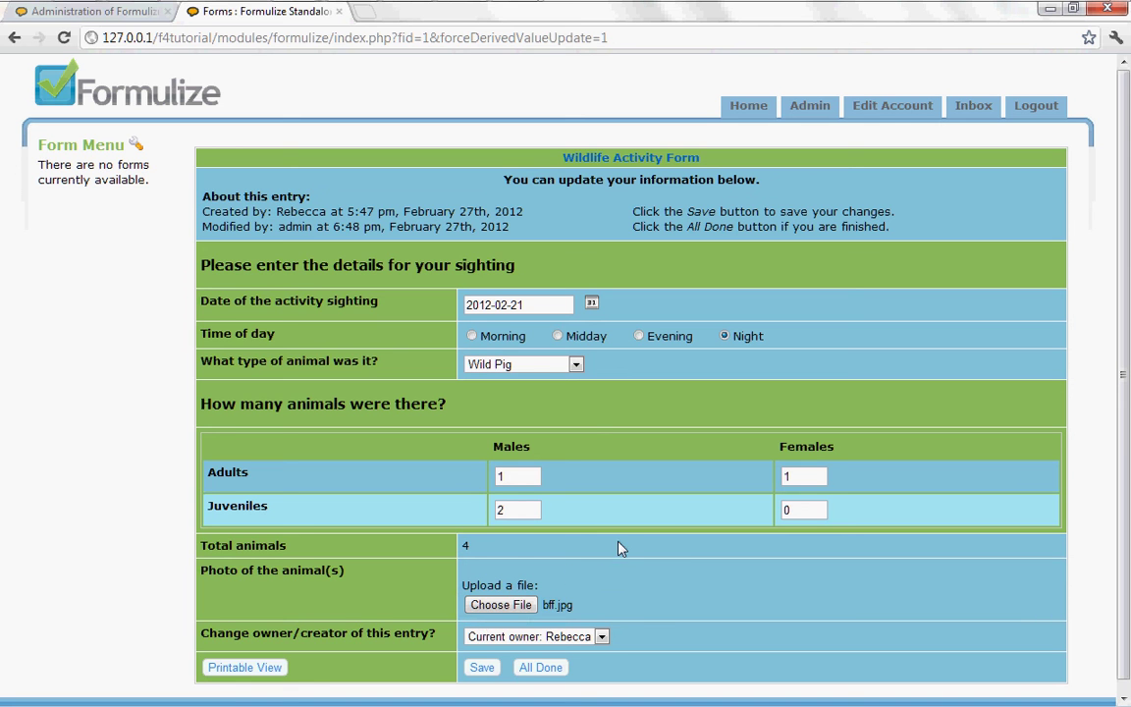
# Set the entry's animal type to Black-footed Ferret and save the entry.
pyautogui.click(566, 369)
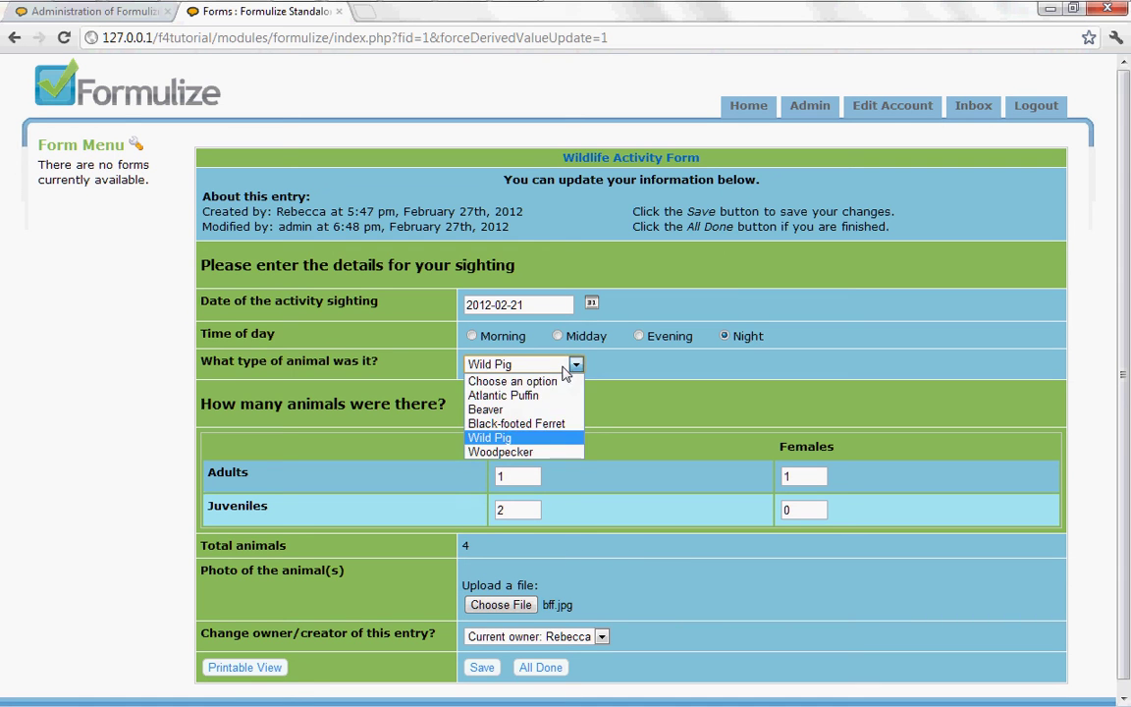
pyautogui.click(532, 424)
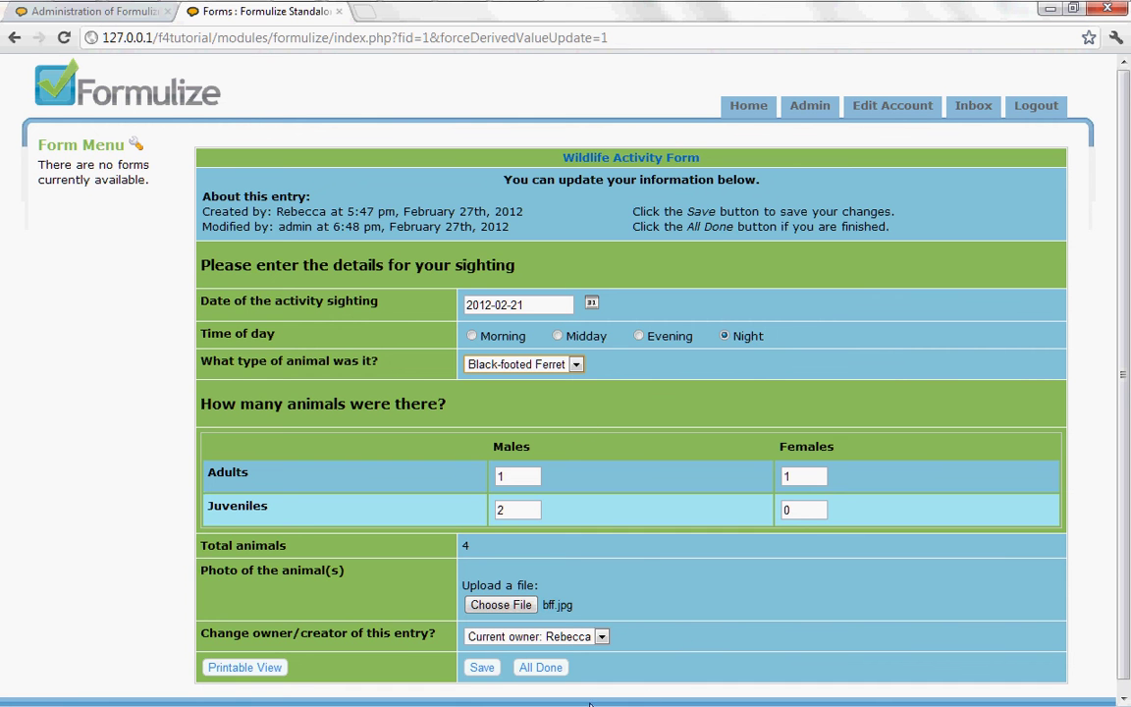
pyautogui.click(481, 668)
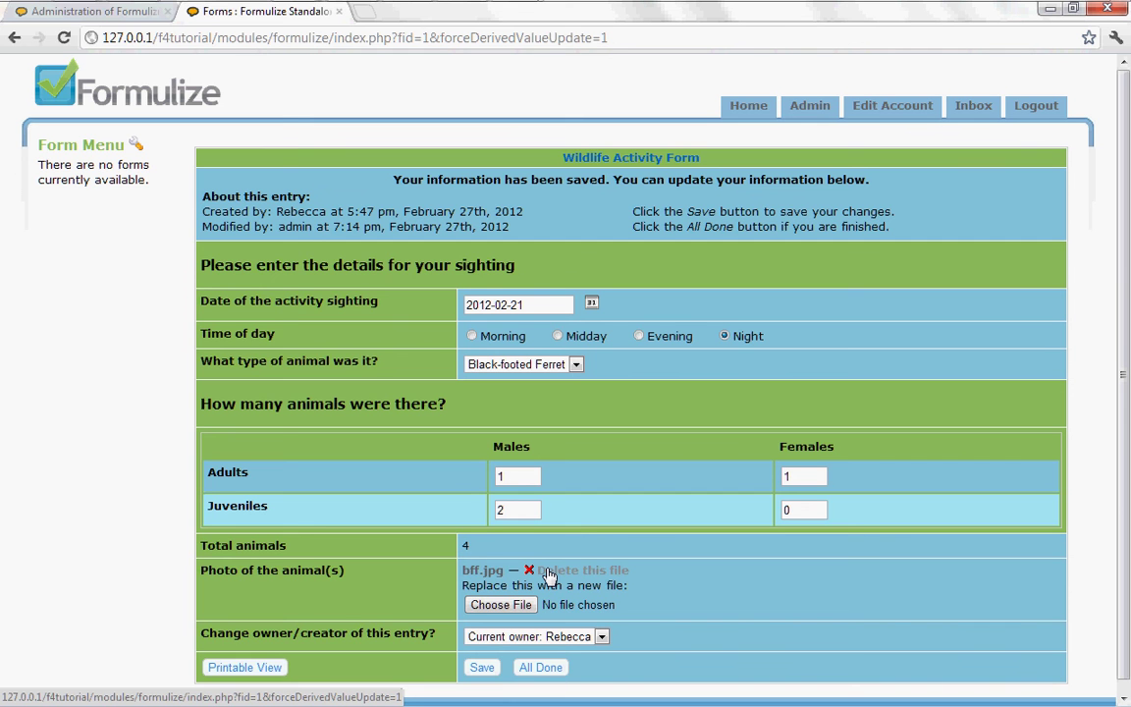
# Download the entry's uploaded photo, view it enlarged in the photo viewer, and close the viewer.
pyautogui.click(478, 574)
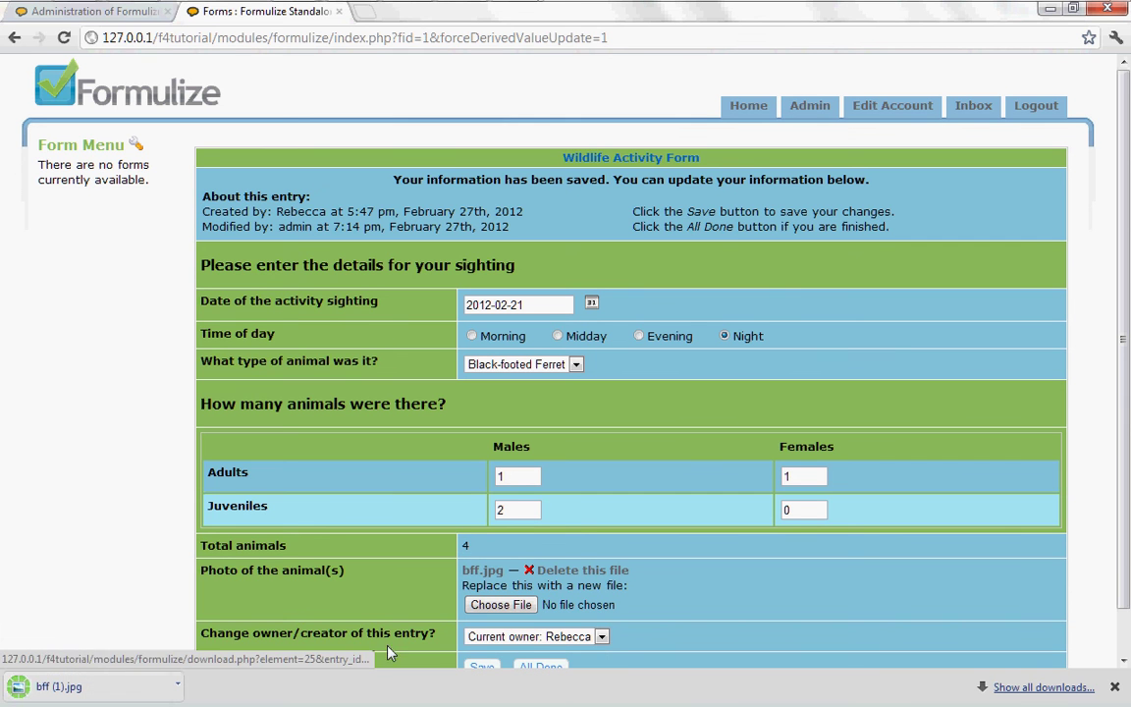
pyautogui.click(98, 688)
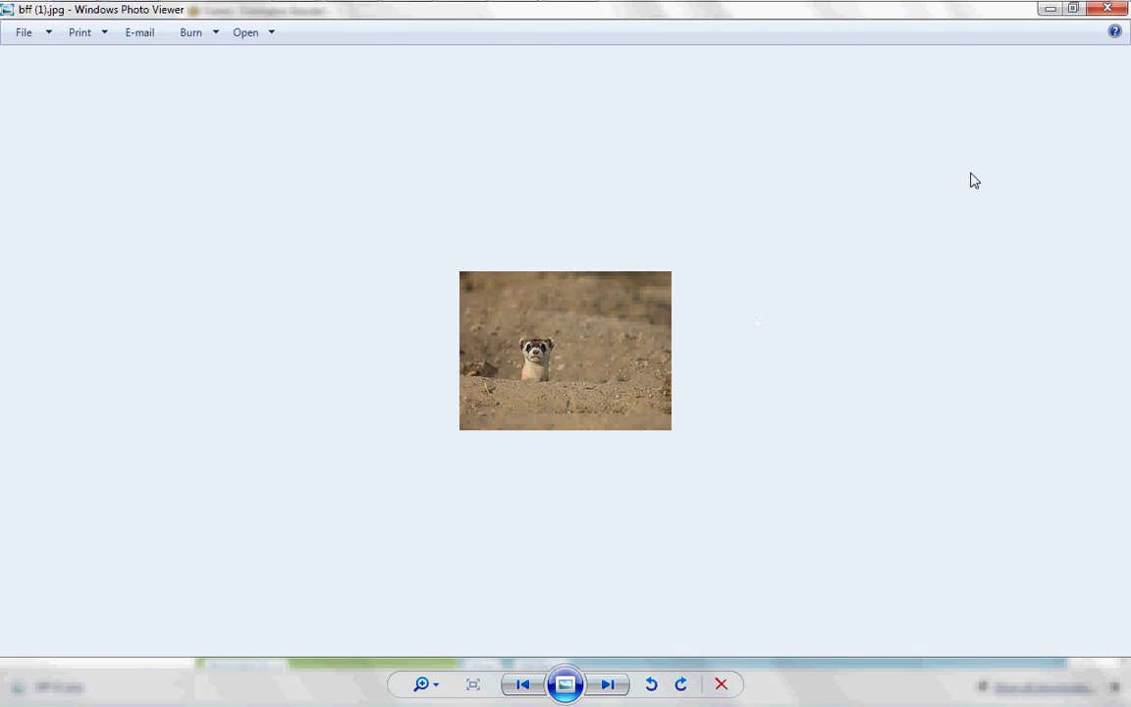
pyautogui.scroll(5, 562, 367)
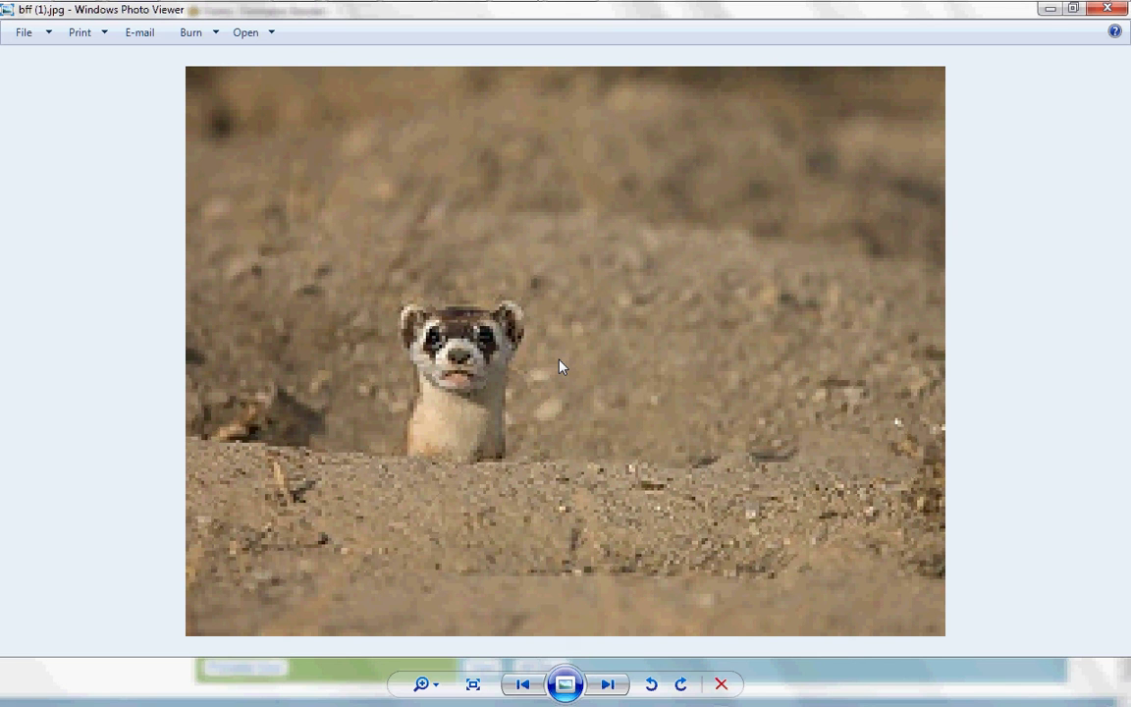
pyautogui.click(1106, 10)
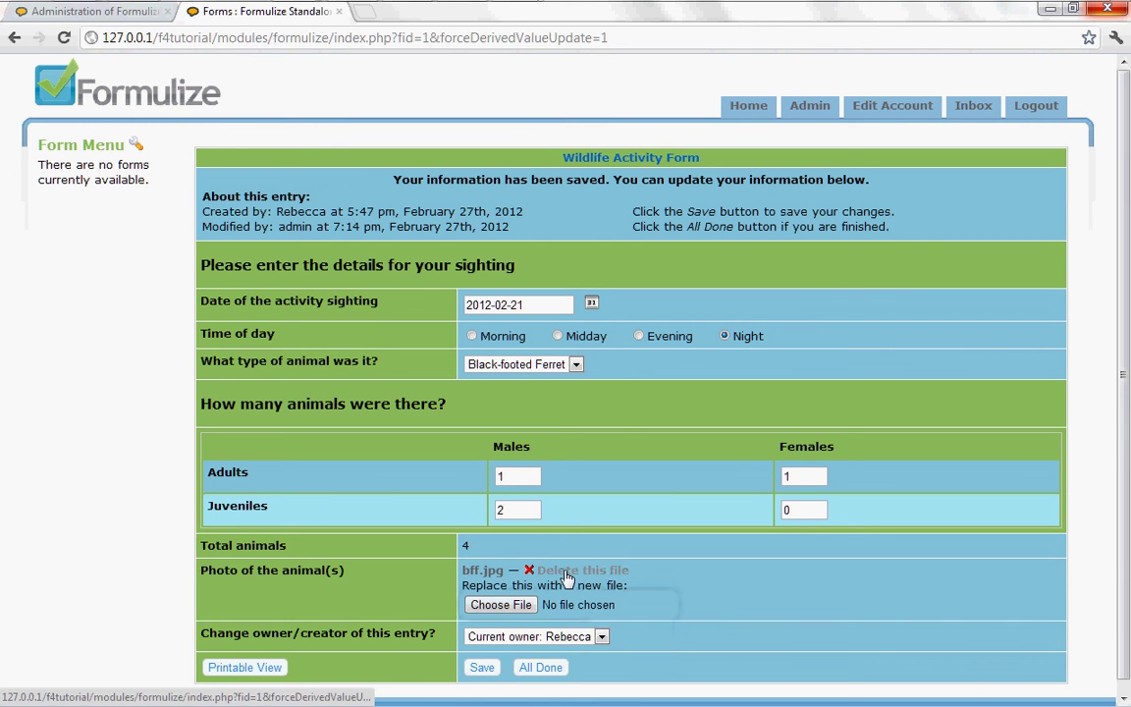
# Finish editing the entry and add the "Photo of the animal(s)" column to the entries list.
pyautogui.click(529, 668)
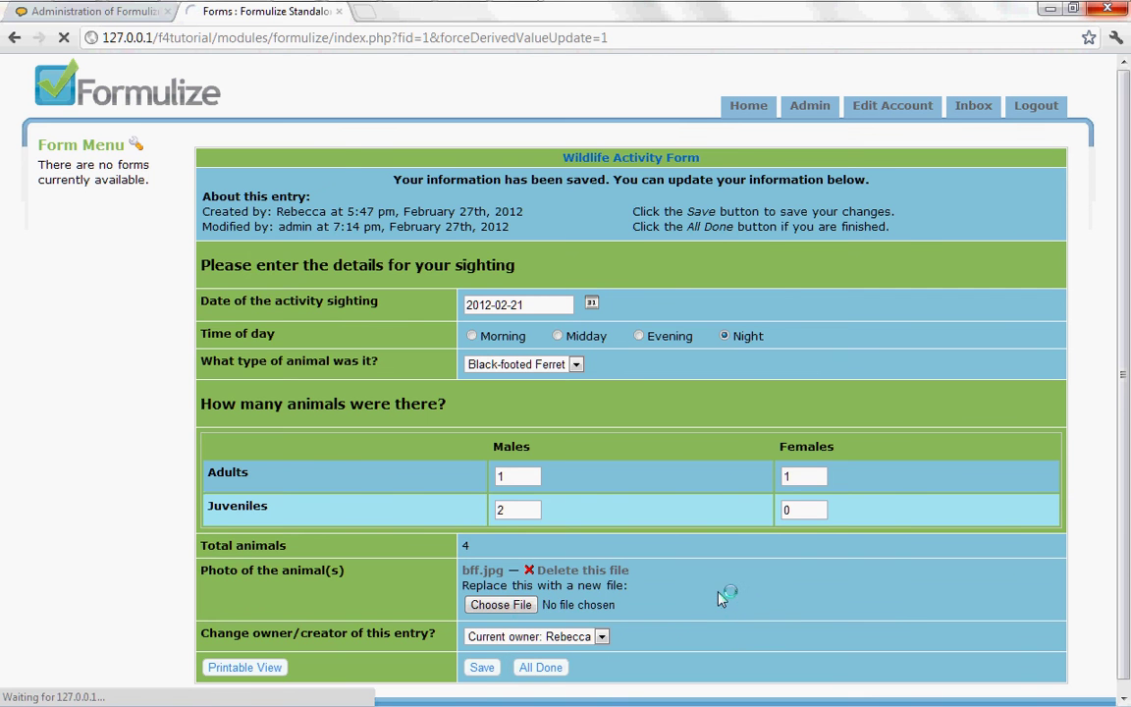
pyautogui.scroll(-1, 735, 548)
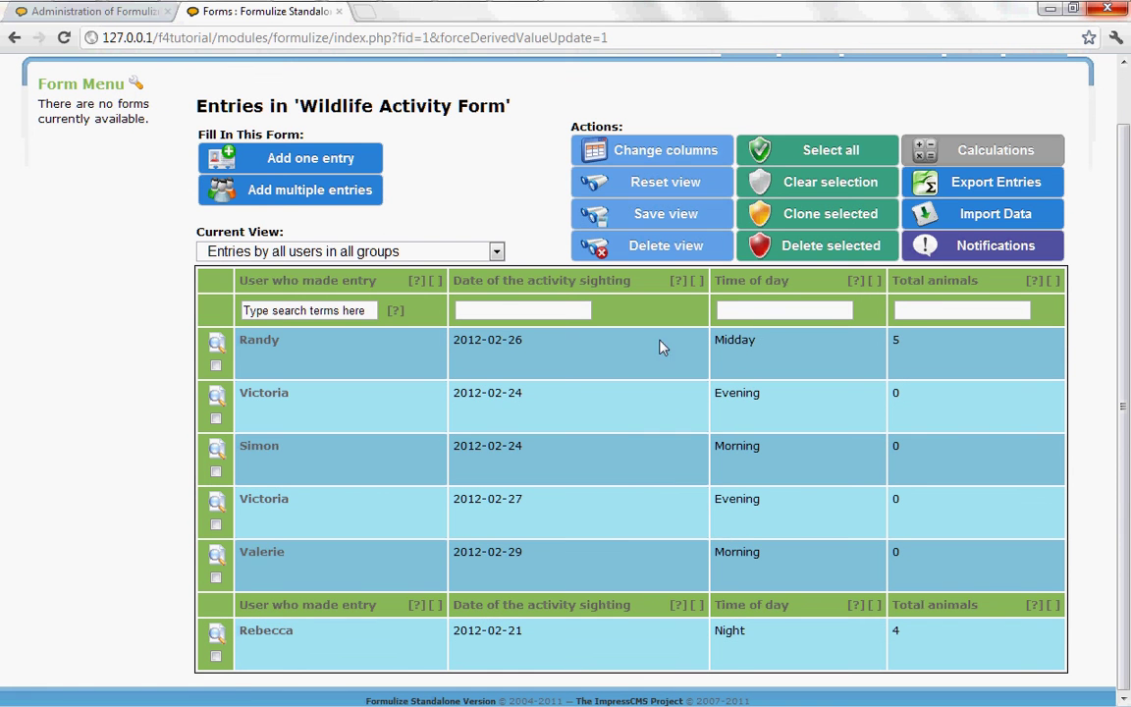
pyautogui.click(645, 155)
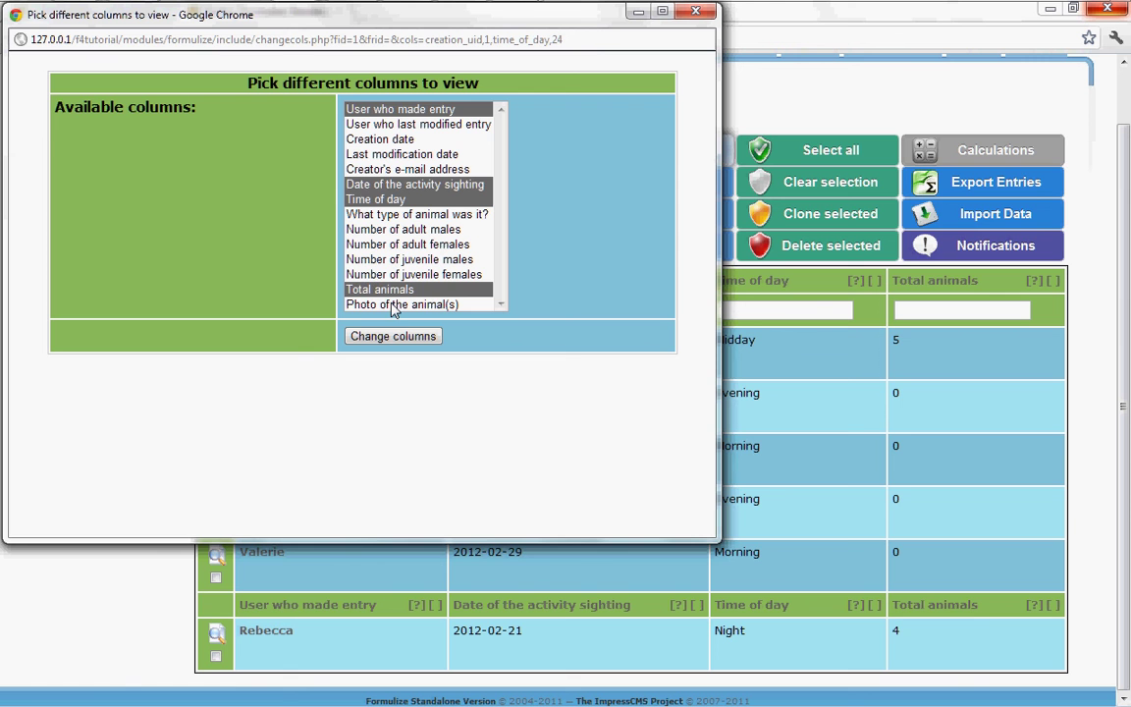
pyautogui.keyDown('ctrl'); pyautogui.click(392, 306); pyautogui.keyUp('ctrl')
pyautogui.click(395, 338)
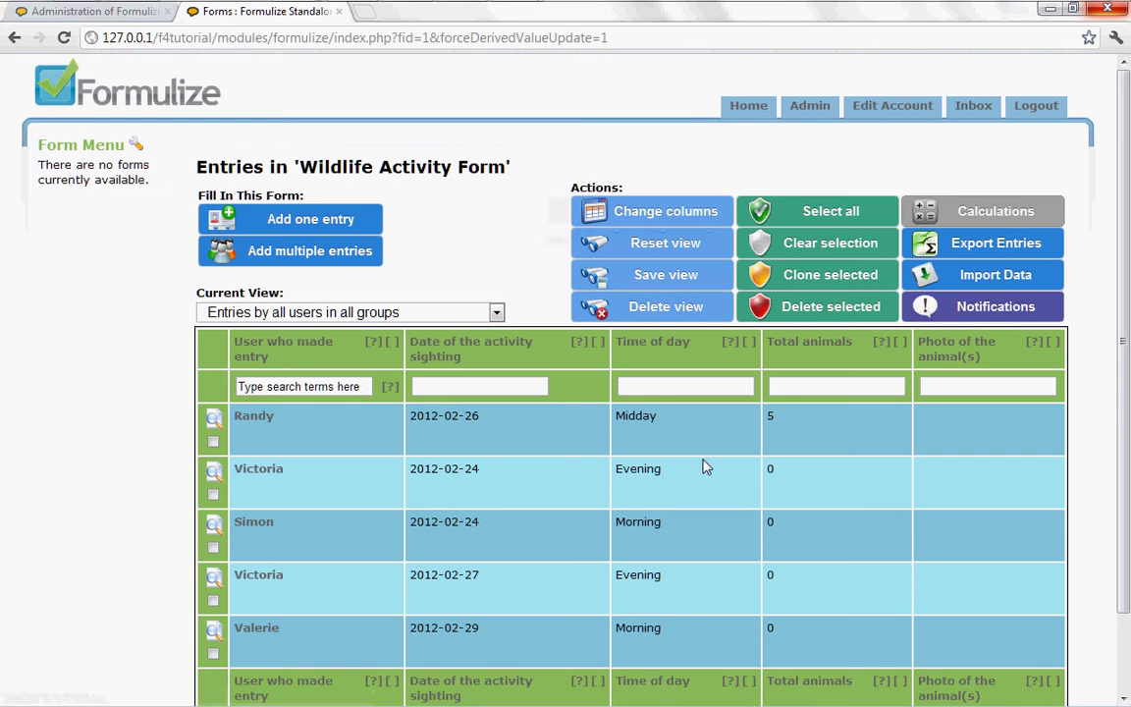
# Download bff.jpg from the photo column of the entries list and dismiss the download notice.
pyautogui.scroll(-2, 703, 467)
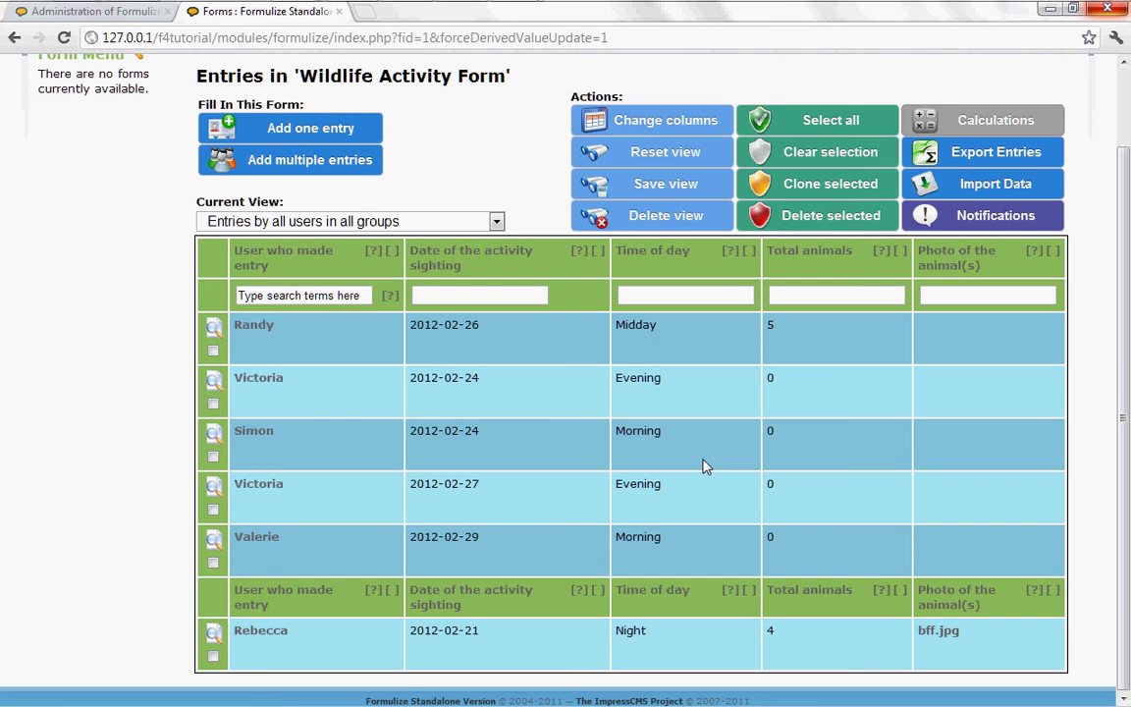
pyautogui.click(938, 636)
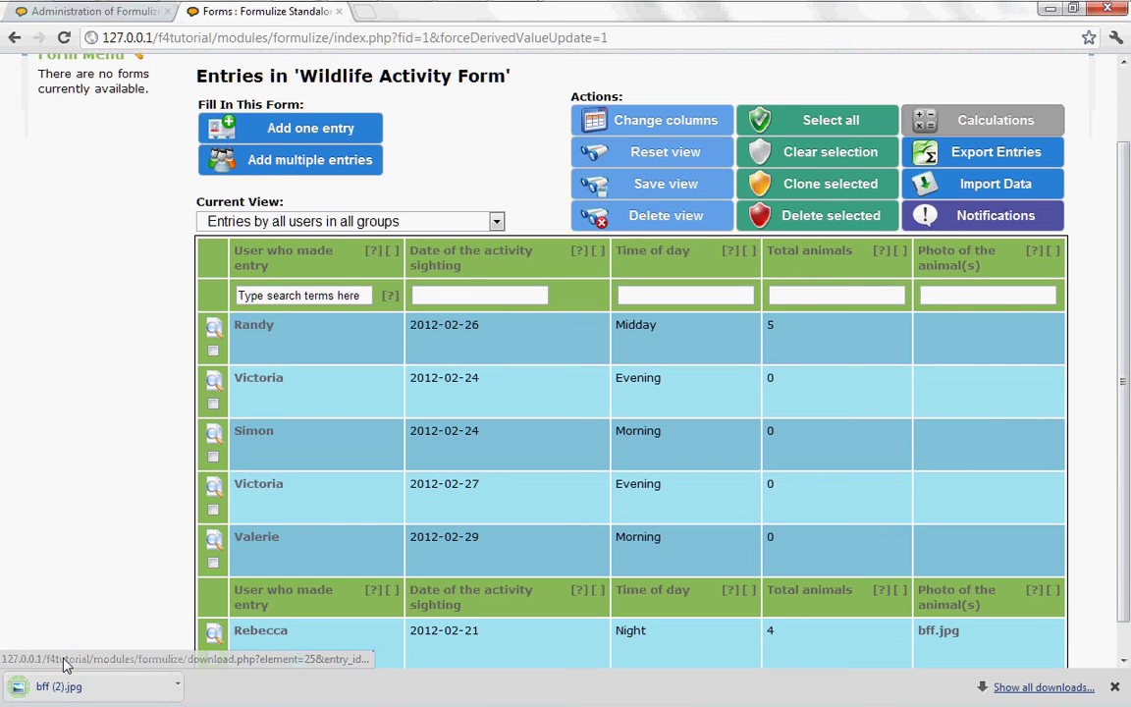
pyautogui.click(1114, 688)
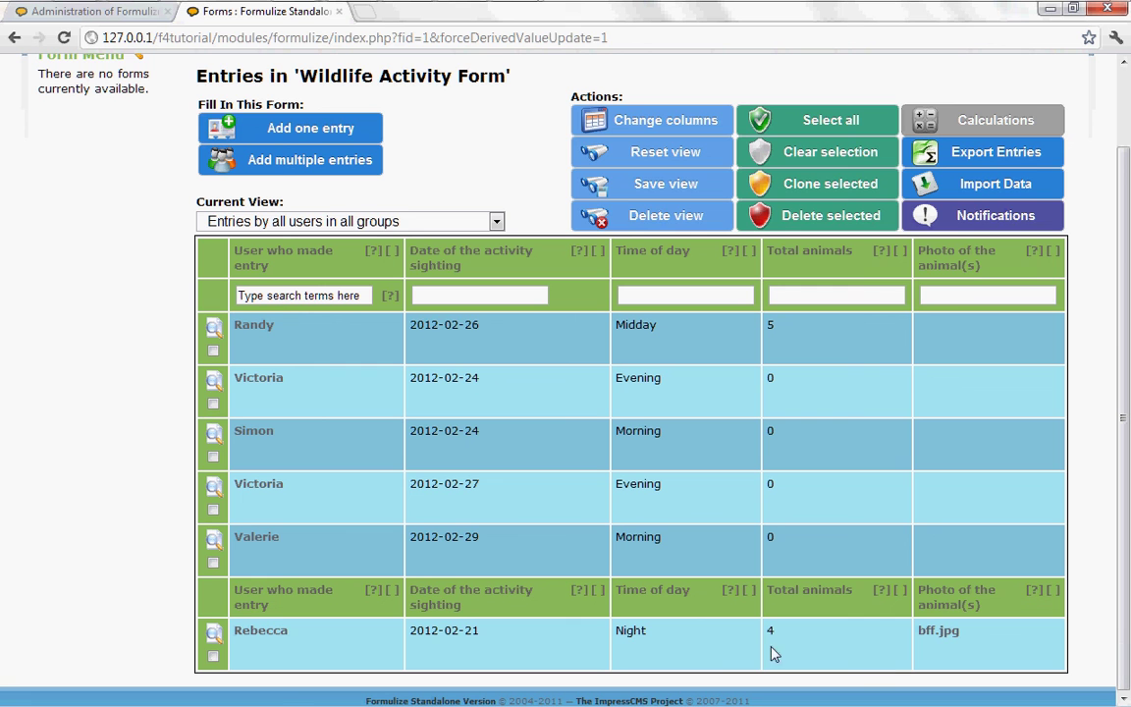